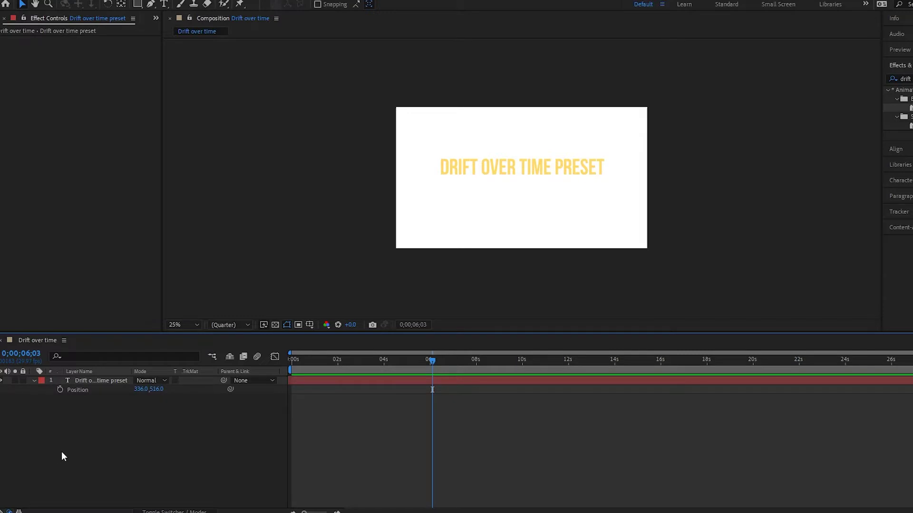
- Select the DRIFT OVER TIME PRESET text layer in the Timeline
{"action": "left_click", "coordinate": [94, 380]}
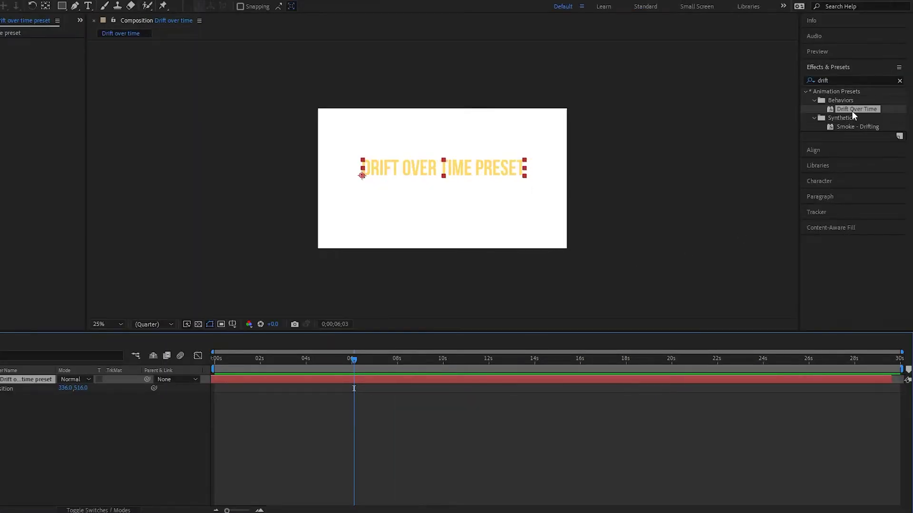
- Apply Drift Over Time (Direction 135°, Speed 50) to the text layer and preview it from 0
{"action": "left_click_drag", "start_coordinate": [853, 110], "coordinate": [436, 172]}
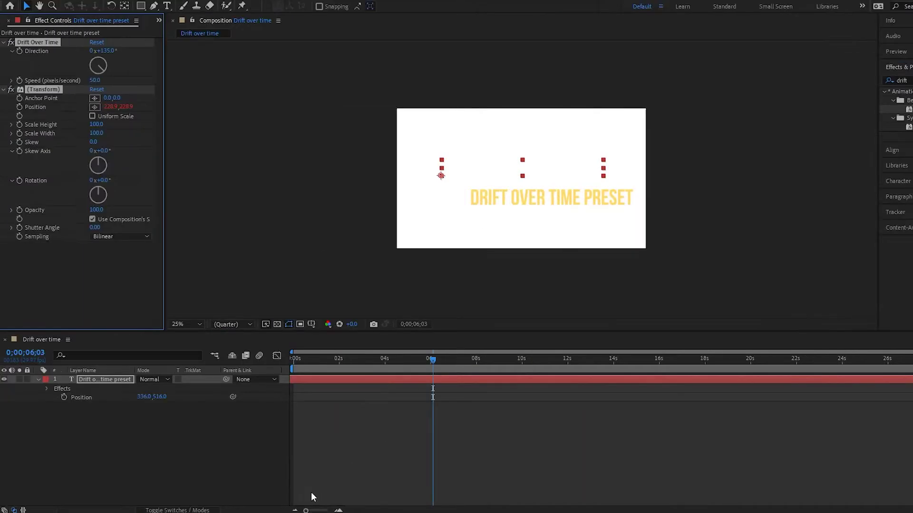
{"action": "left_click", "coordinate": [256, 462]}
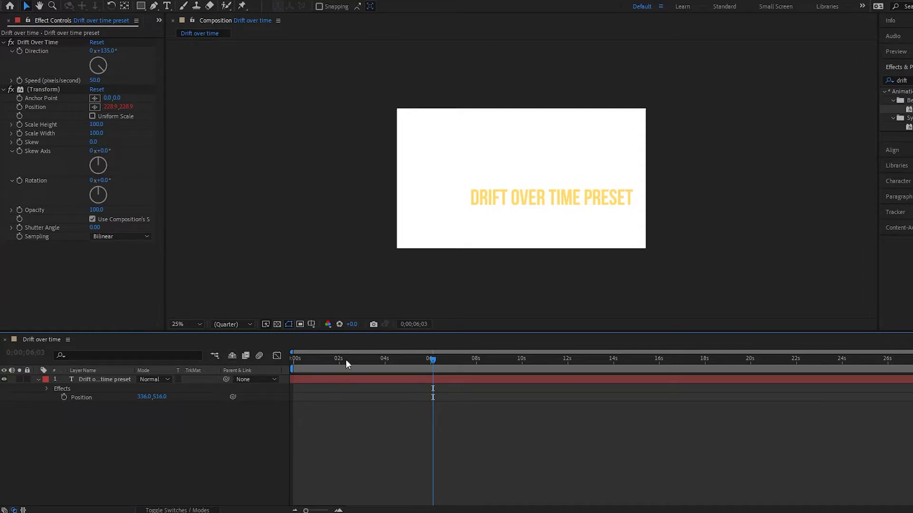
{"action": "left_click_drag", "start_coordinate": [346, 359], "coordinate": [197, 348]}
{"action": "key", "text": "space"}
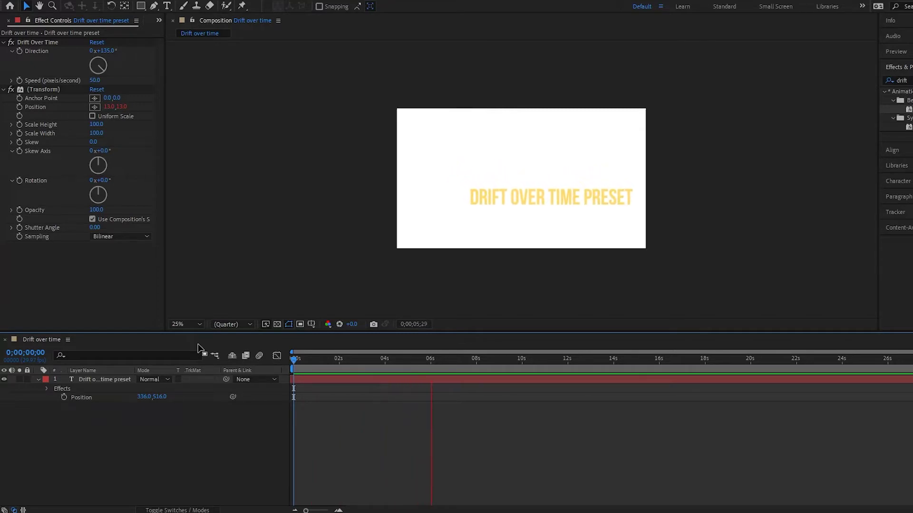
{"action": "key", "text": "space"}
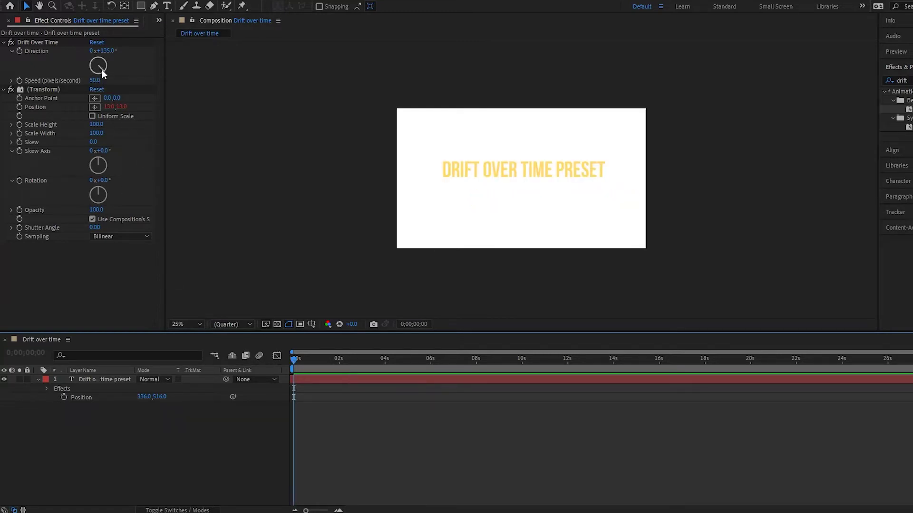
- Turn the drift direction to about 353° and preview the result
{"action": "left_click_drag", "start_coordinate": [102, 67], "coordinate": [96, 45]}
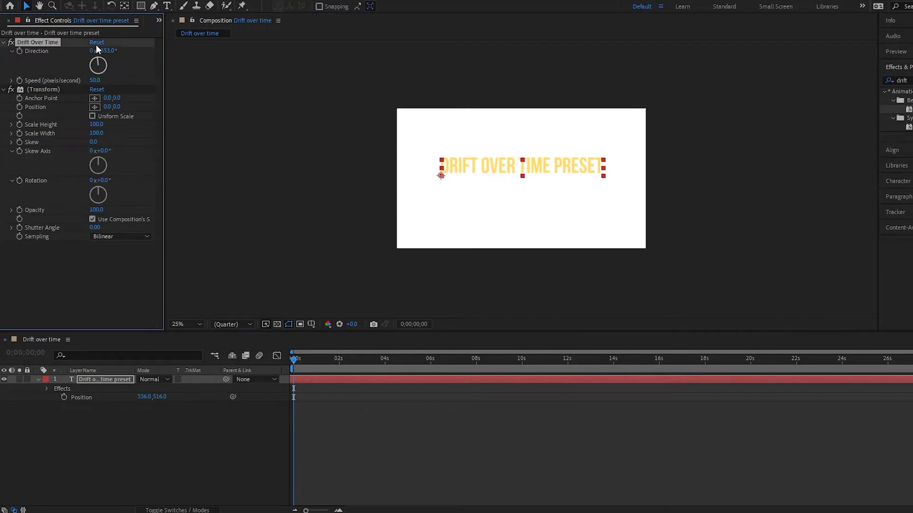
{"action": "key", "text": "space"}
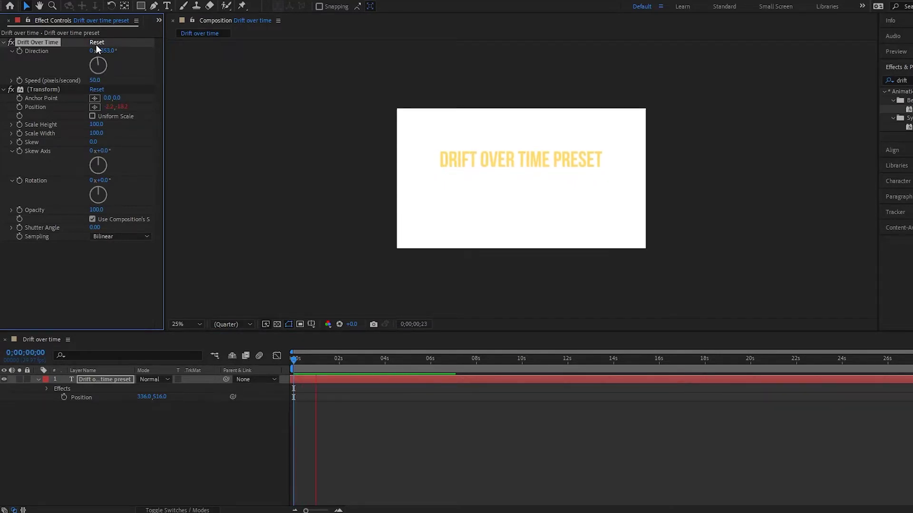
{"action": "key", "text": "space"}
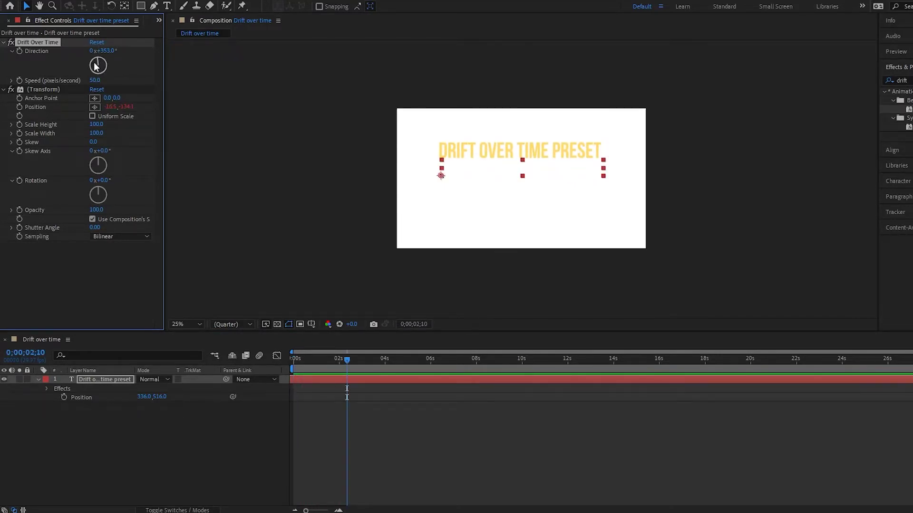
- Raise drift speed to 650 and move the title lower to 364,924, previewing from the start
{"action": "left_click_drag", "start_coordinate": [95, 79], "coordinate": [128, 74]}
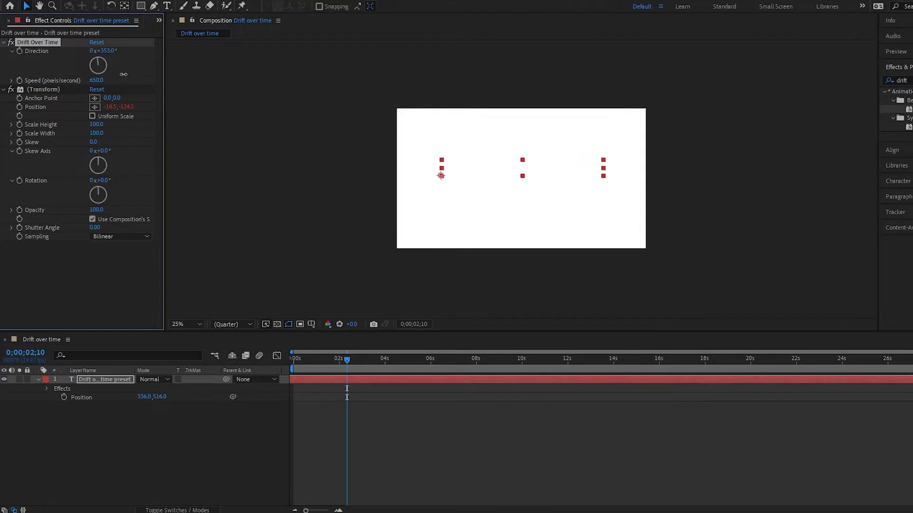
{"action": "left_click", "coordinate": [294, 359]}
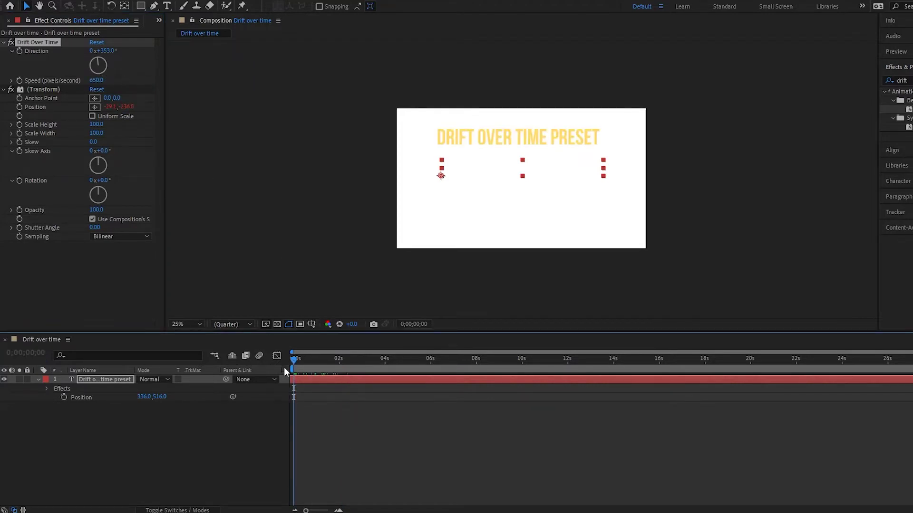
{"action": "key", "text": "space"}
{"action": "key", "text": "space"}
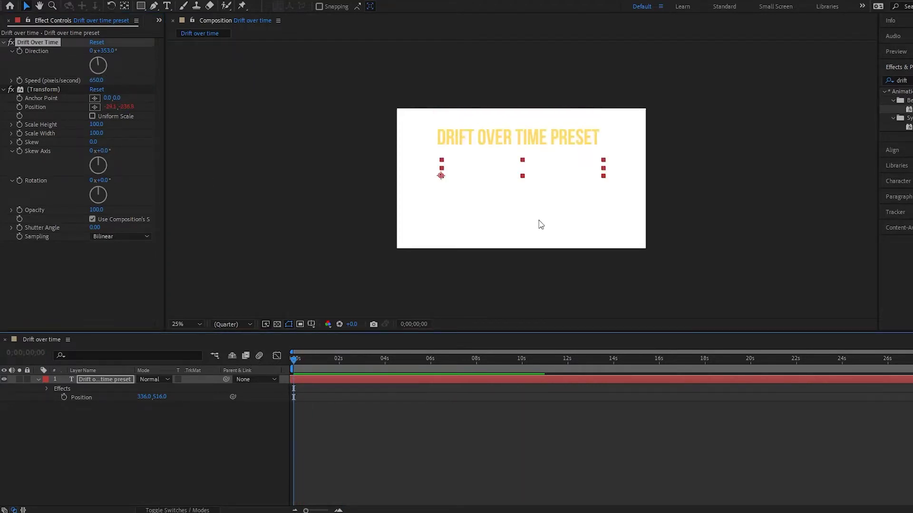
{"action": "left_click_drag", "start_coordinate": [526, 181], "coordinate": [536, 217]}
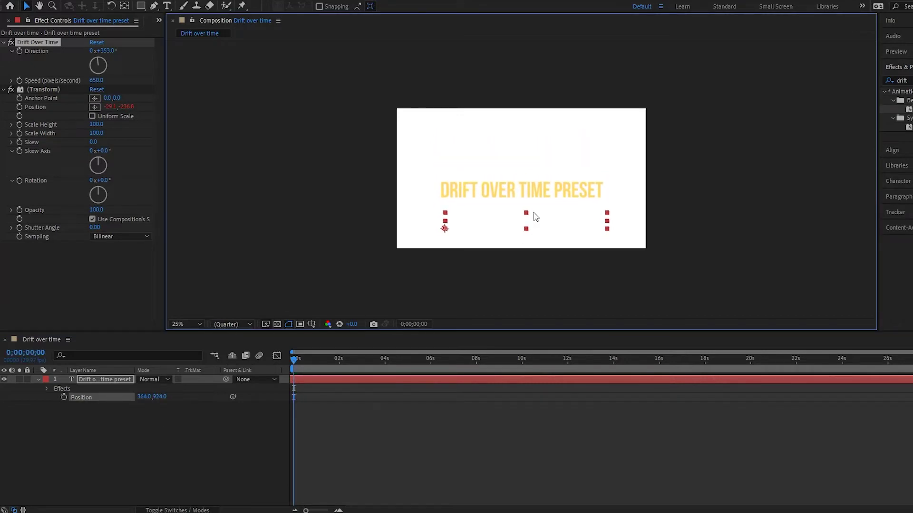
{"action": "key", "text": "space"}
{"action": "key", "text": "space"}
{"action": "left_click_drag", "start_coordinate": [313, 360], "coordinate": [258, 370]}
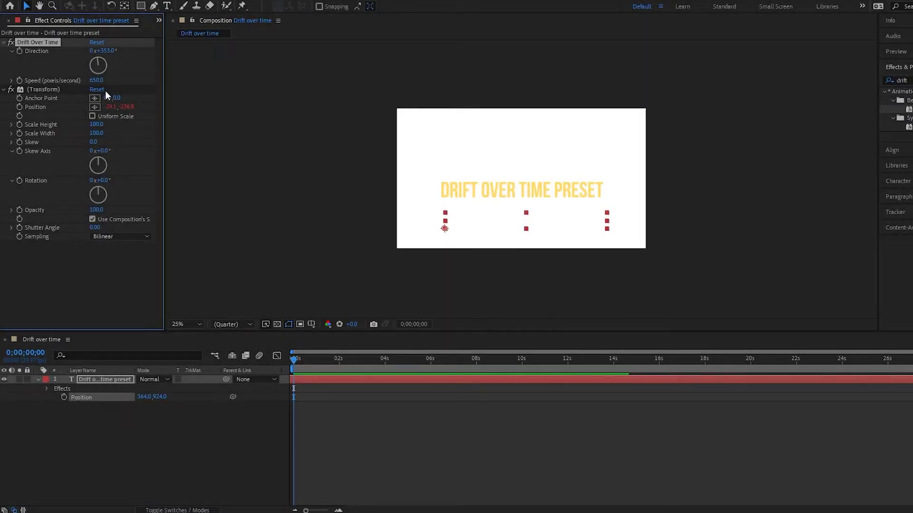
- Scrub the drift speed to -870 and preview the reversed drift
{"action": "left_click_drag", "start_coordinate": [100, 82], "coordinate": [57, 83]}
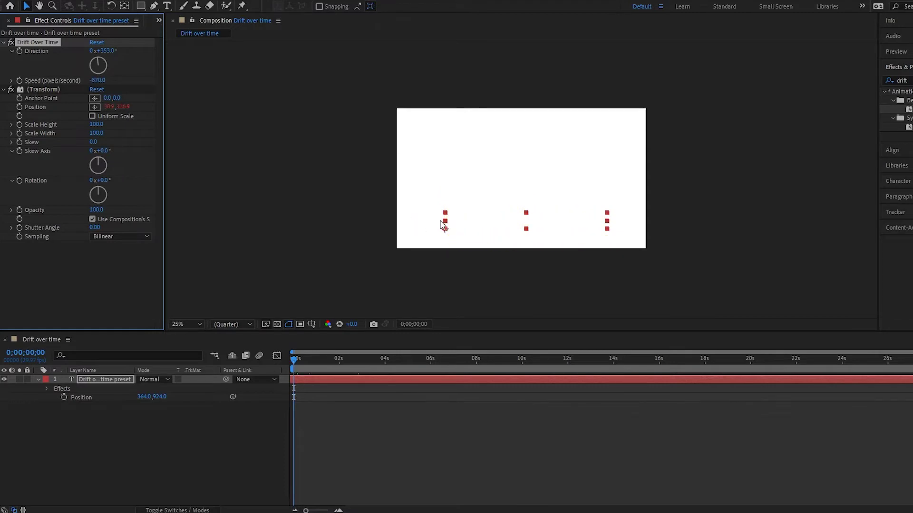
{"action": "left_click", "coordinate": [445, 173]}
{"action": "key", "text": "space"}
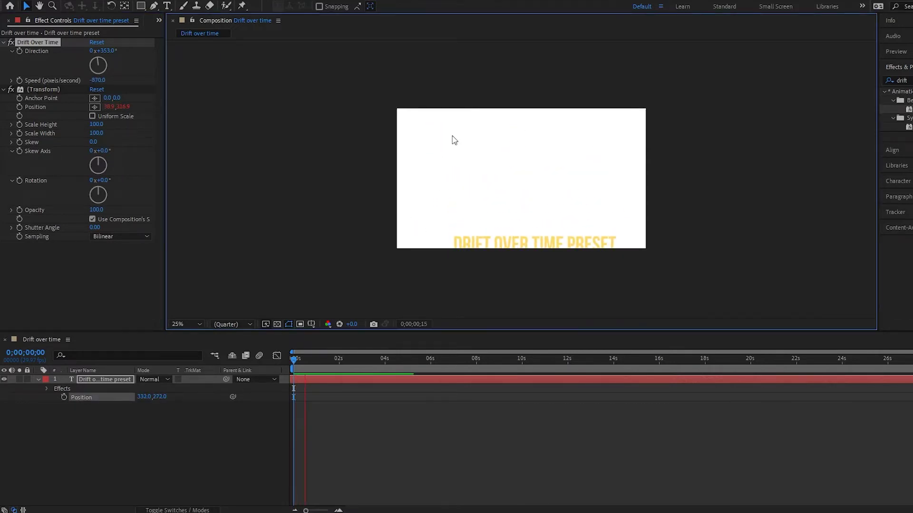
{"action": "key", "text": "space"}
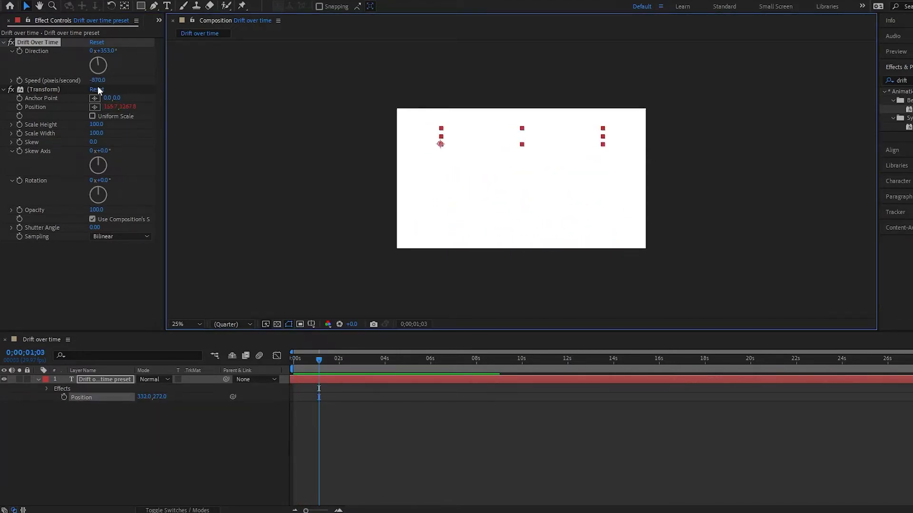
- Set the drift speed to 100 and move the title lower to 352,744
{"action": "left_click", "coordinate": [97, 81]}
{"action": "type", "text": "100"}
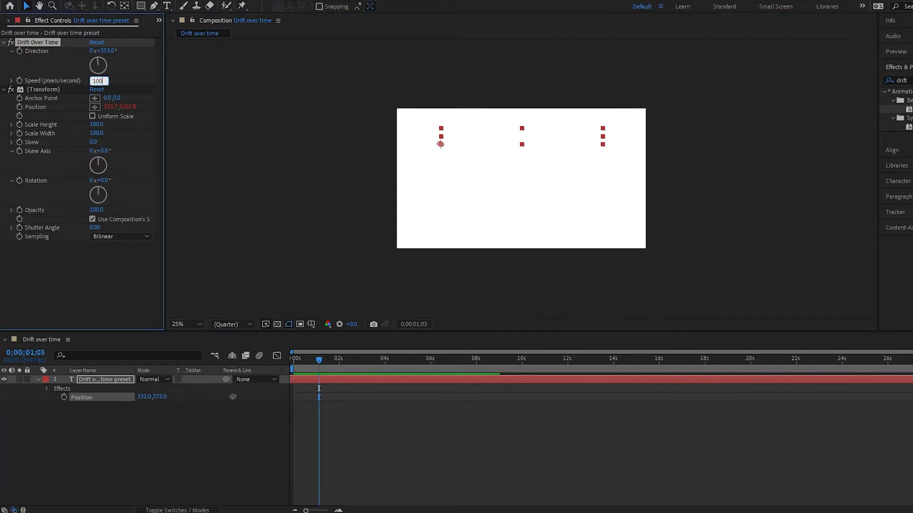
{"action": "key", "text": "Return"}
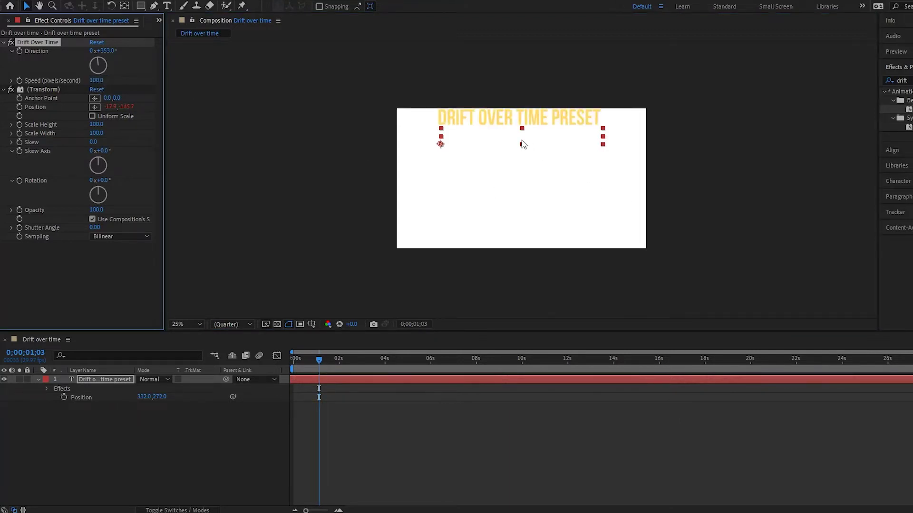
{"action": "left_click_drag", "start_coordinate": [523, 143], "coordinate": [524, 204]}
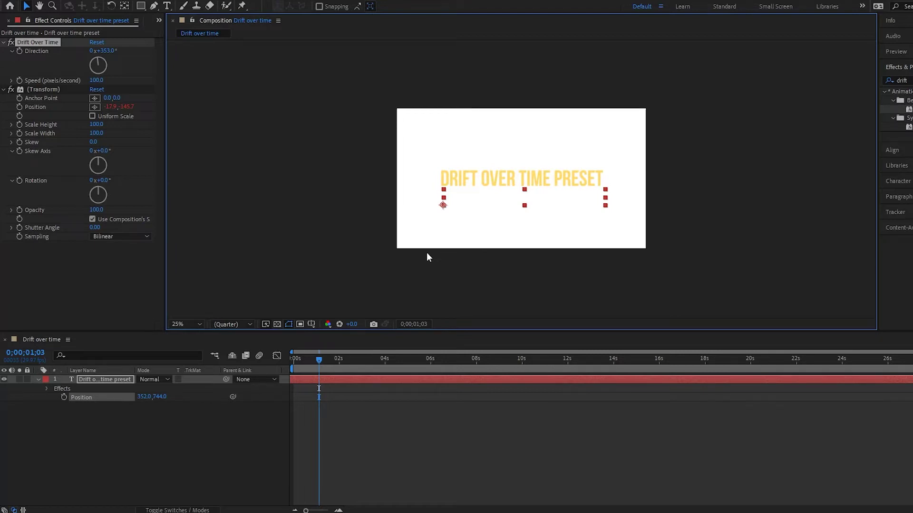
{"action": "left_click", "coordinate": [107, 52]}
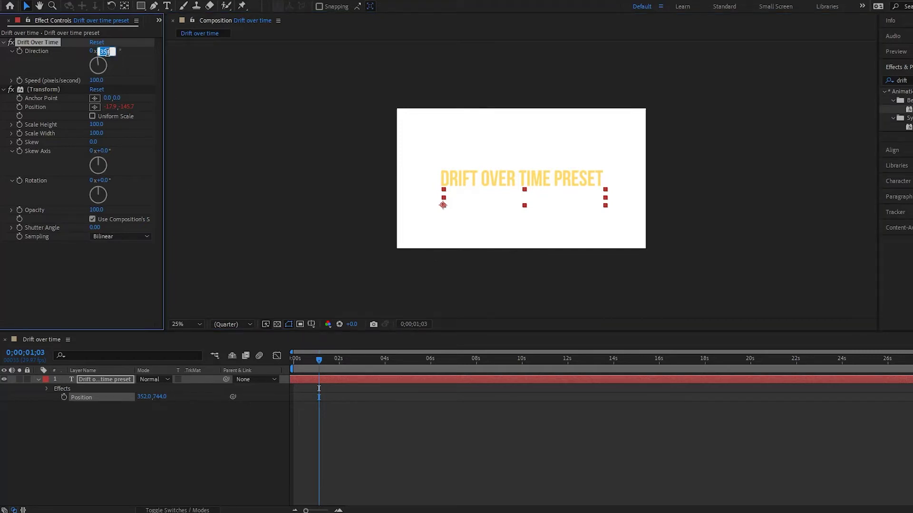
- Set the drift direction to -90° and shift the title right to 596,684
{"action": "type", "text": "-90"}
{"action": "key", "text": "Return"}
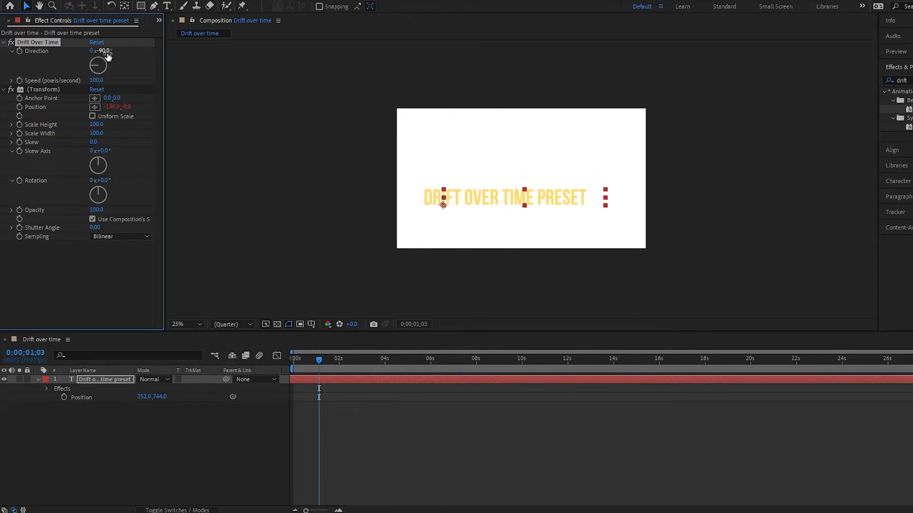
{"action": "left_click_drag", "start_coordinate": [495, 207], "coordinate": [526, 197]}
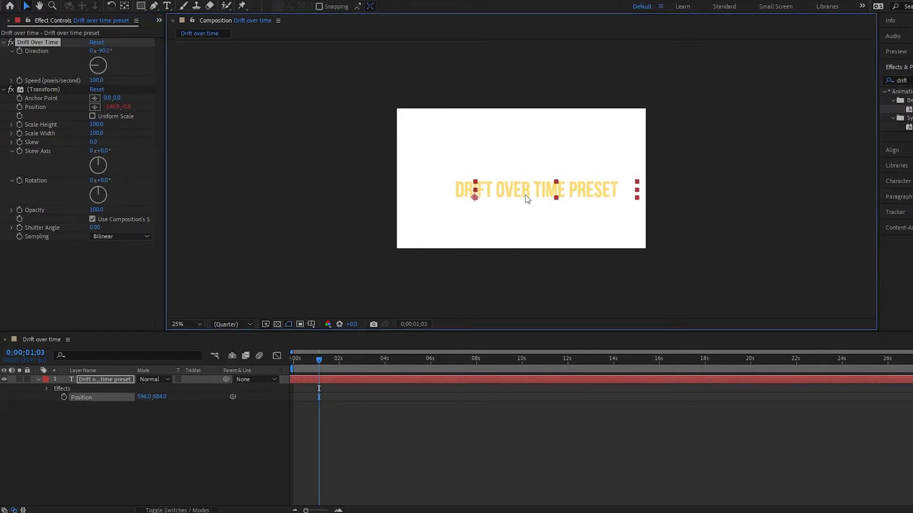
{"action": "left_click", "coordinate": [87, 382]}
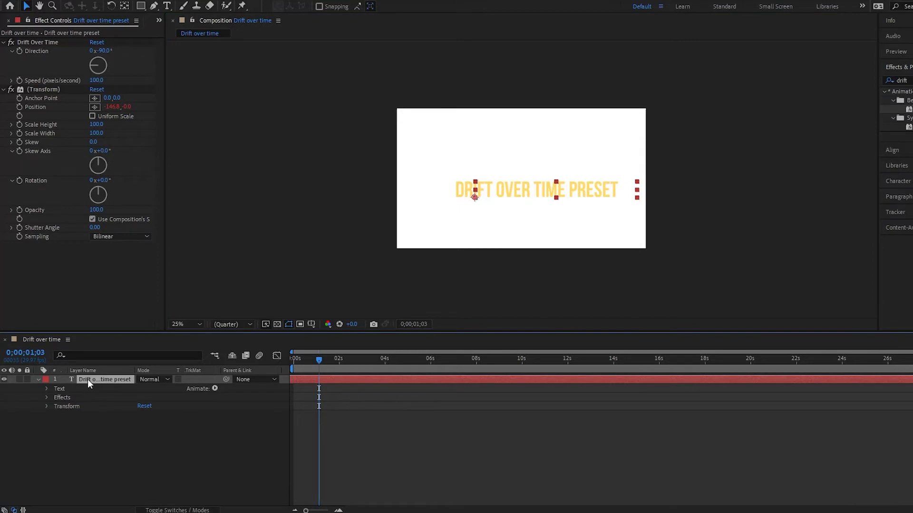
- Shrink the title font from 169 px to 110 px and finish text editing
{"action": "double_click", "coordinate": [96, 380]}
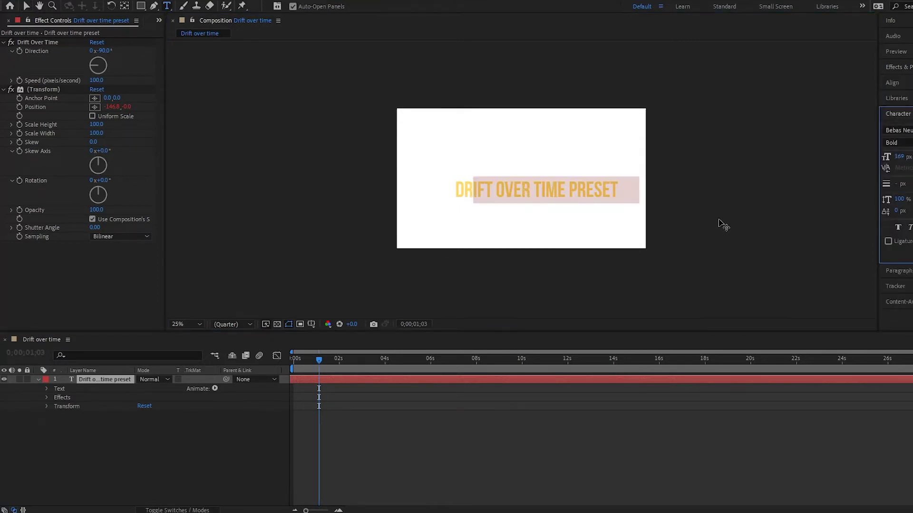
{"action": "left_click_drag", "start_coordinate": [899, 157], "coordinate": [868, 161]}
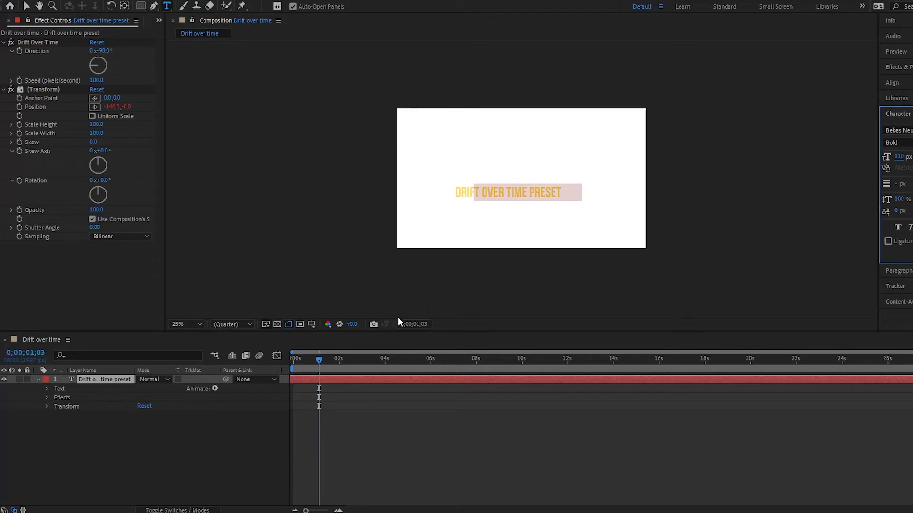
{"action": "left_click", "coordinate": [165, 442]}
{"action": "key", "text": "q"}
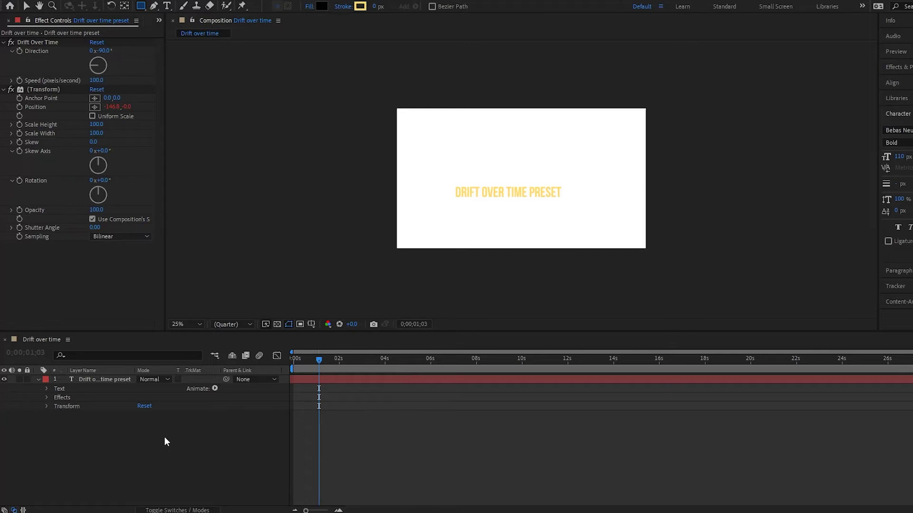
{"action": "left_click", "coordinate": [140, 5]}
- Draw a black rounded rectangle across the text and move Shape Layer 1 below the text layer
{"action": "left_click", "coordinate": [167, 17]}
{"action": "left_click_drag", "start_coordinate": [464, 170], "coordinate": [624, 194]}
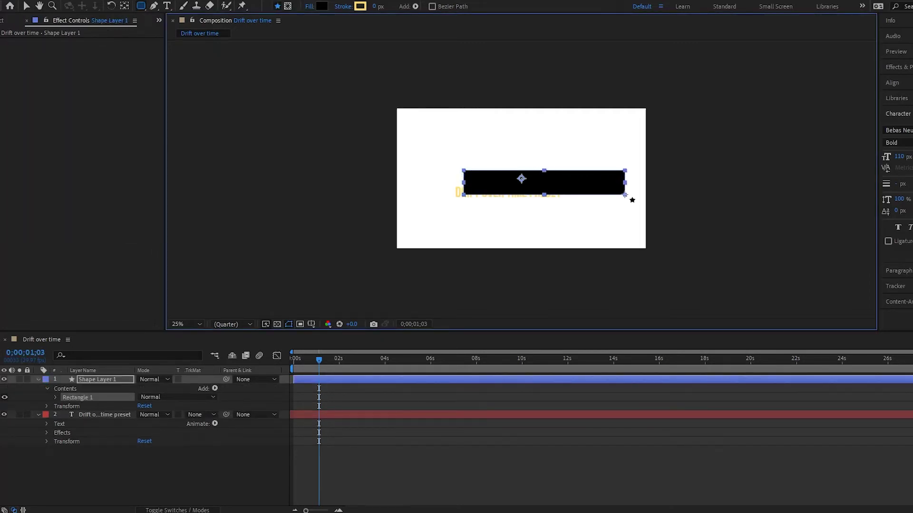
{"action": "left_click", "coordinate": [154, 470]}
{"action": "left_click_drag", "start_coordinate": [88, 378], "coordinate": [102, 478]}
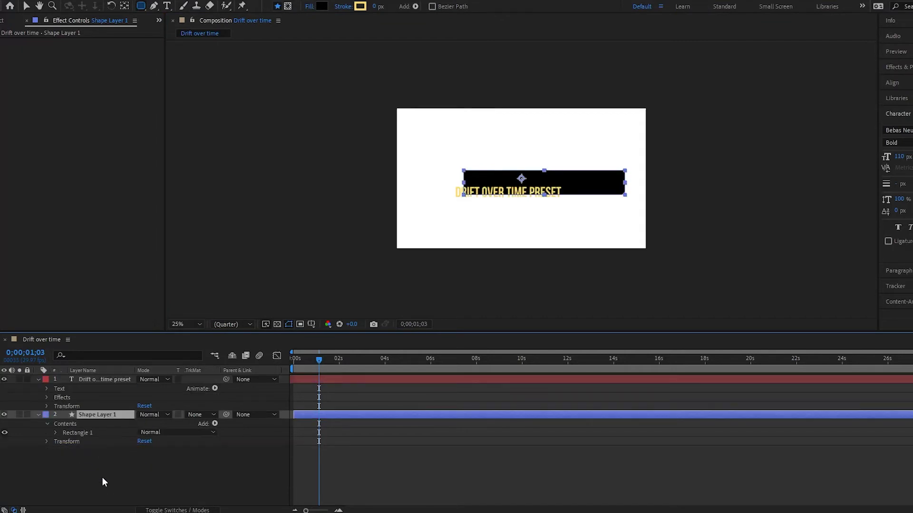
{"action": "left_click", "coordinate": [101, 478]}
- Move the text off the comp's right edge and preview it drifting in
{"action": "left_click", "coordinate": [98, 380]}
{"action": "key", "text": "v"}
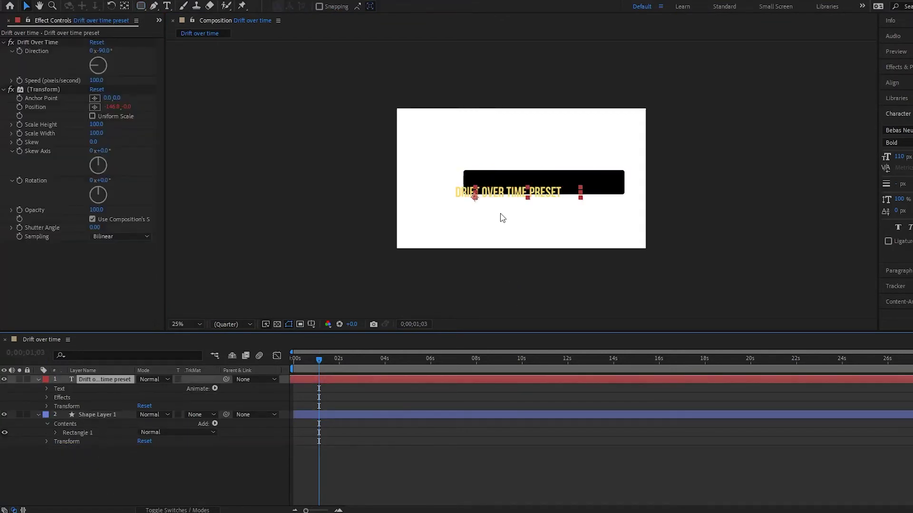
{"action": "left_click_drag", "start_coordinate": [512, 199], "coordinate": [683, 186]}
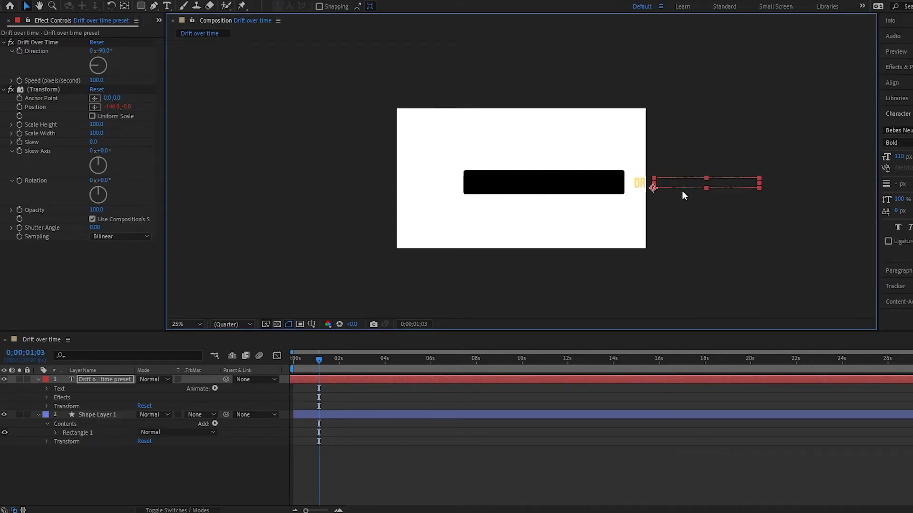
{"action": "key", "text": "space"}
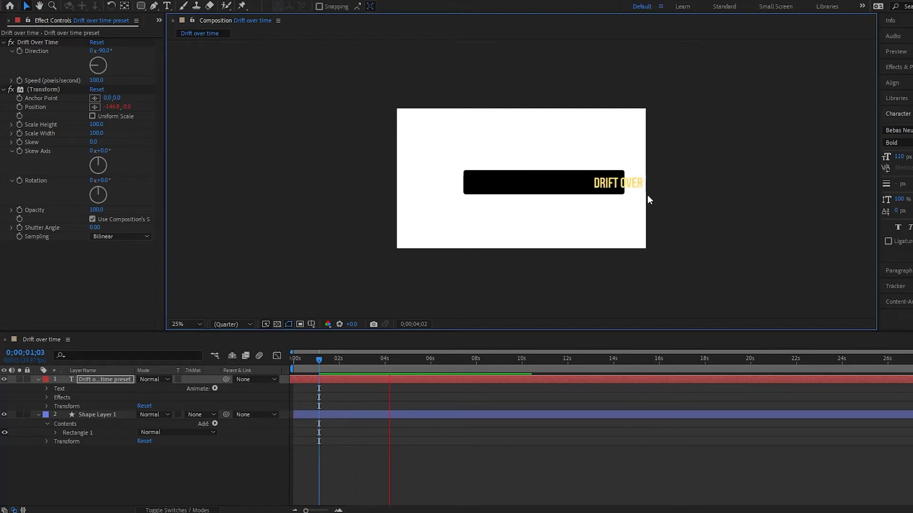
{"action": "key", "text": "space"}
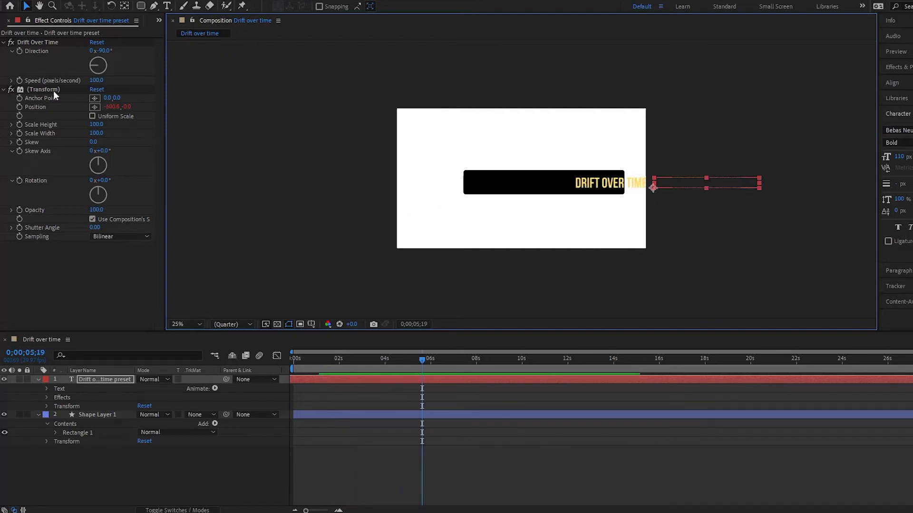
- Raise the Drift Over Time speed to 160 pixels per second and preview it
{"action": "left_click", "coordinate": [97, 81]}
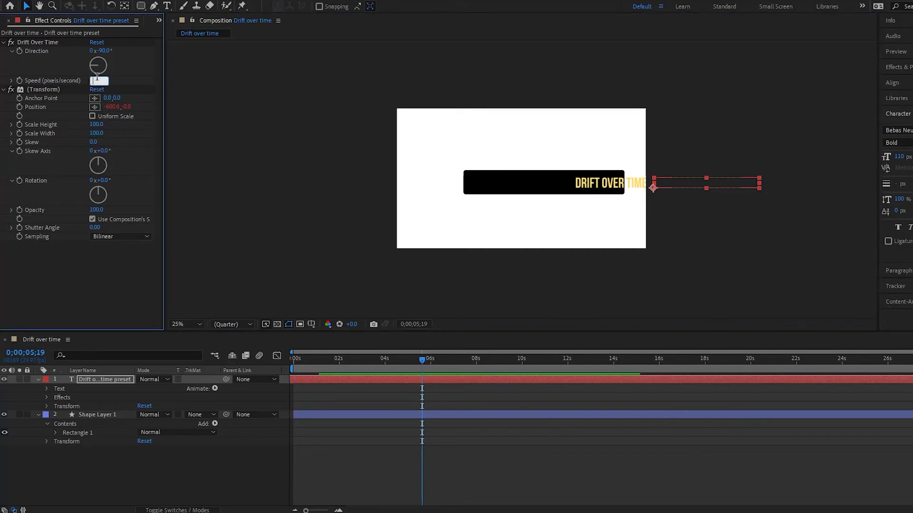
{"action": "type", "text": "1"}
{"action": "type", "text": "00"}
{"action": "key", "text": "Return"}
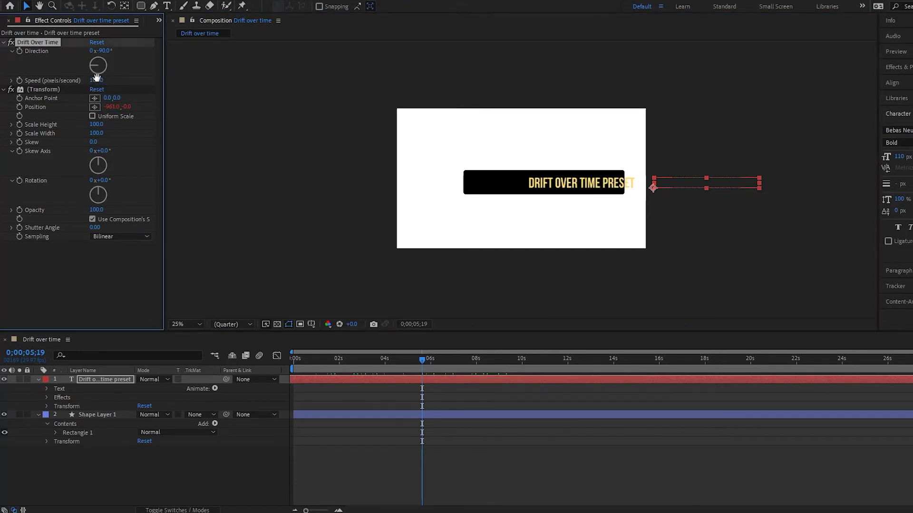
{"action": "key", "text": "space"}
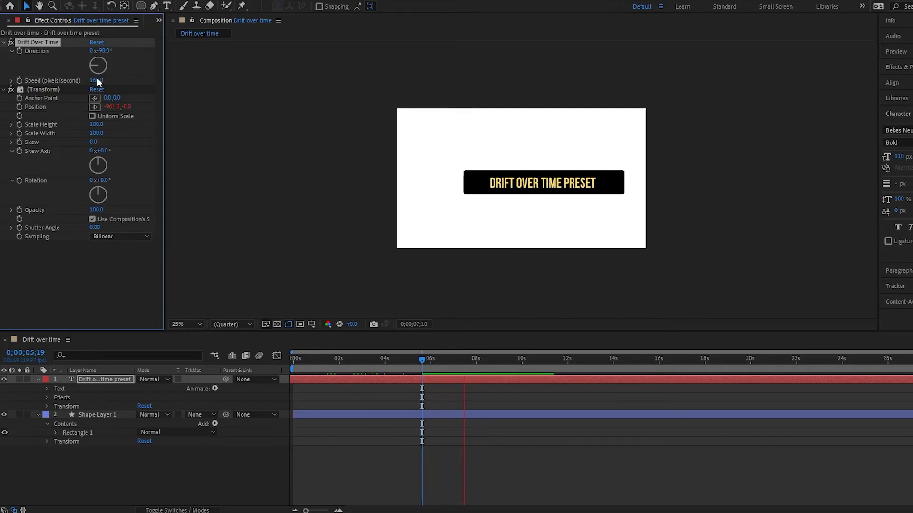
{"action": "key", "text": "space"}
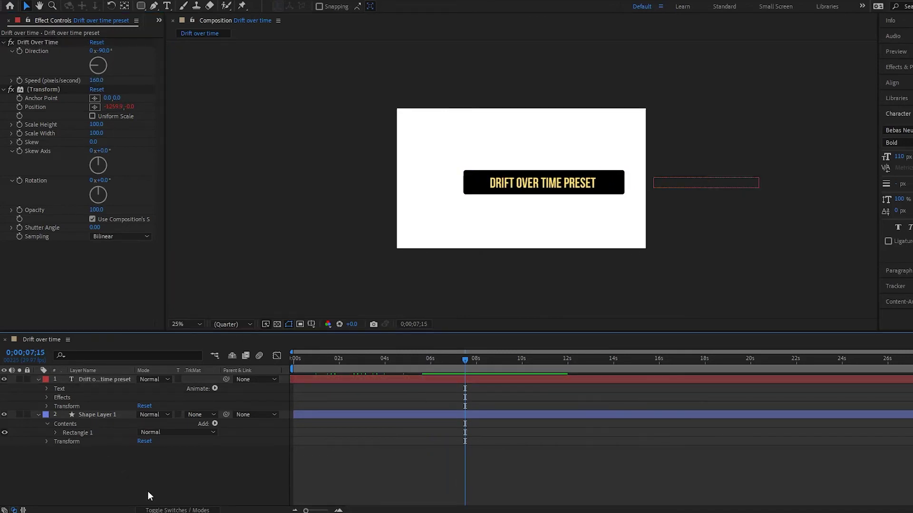
- Duplicate the rounded rectangle layer and move Shape Layer 2 to the top
{"action": "left_click", "coordinate": [90, 415]}
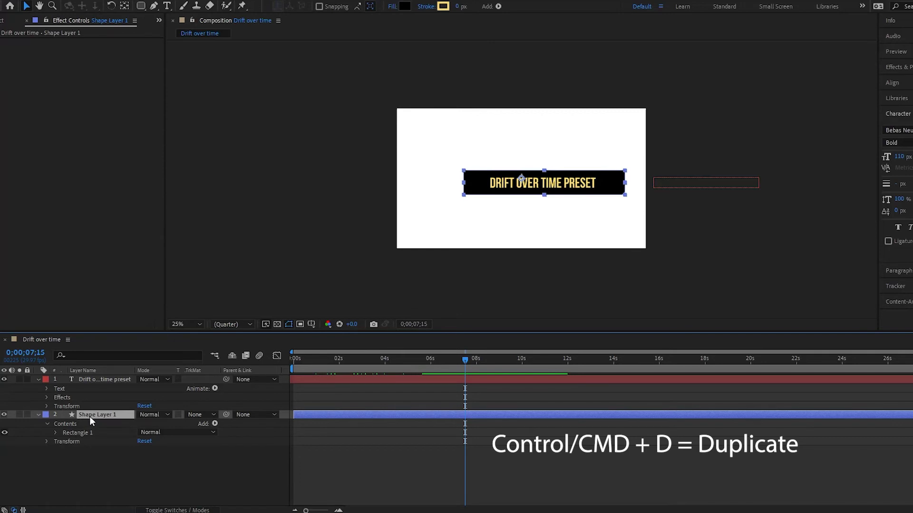
{"action": "key", "text": "ctrl+d"}
{"action": "left_click_drag", "start_coordinate": [93, 413], "coordinate": [81, 377]}
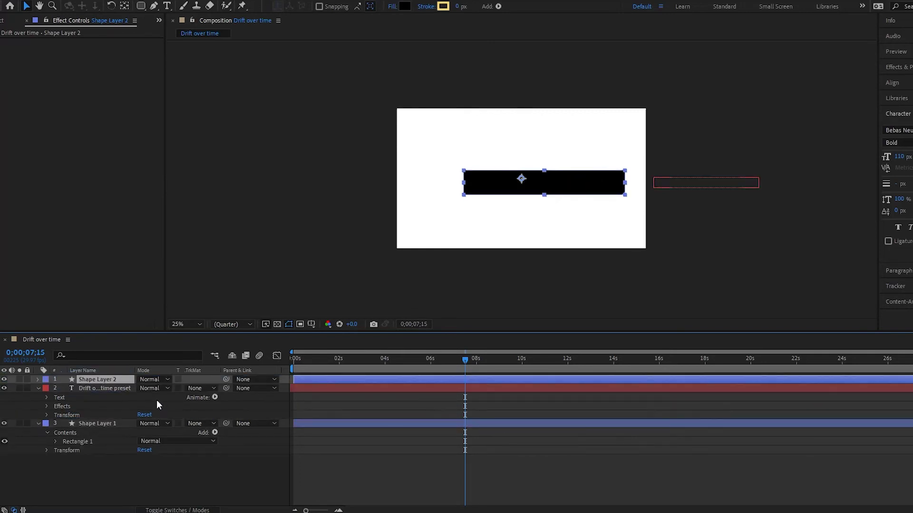
- Set the text layer's track matte to Alpha Matte "Shape Layer 2" and preview
{"action": "left_click", "coordinate": [115, 386]}
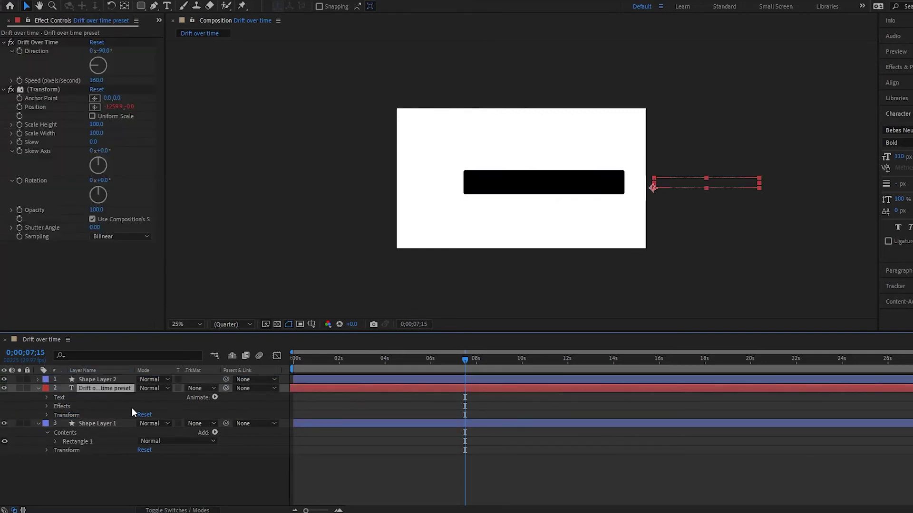
{"action": "left_click", "coordinate": [198, 388]}
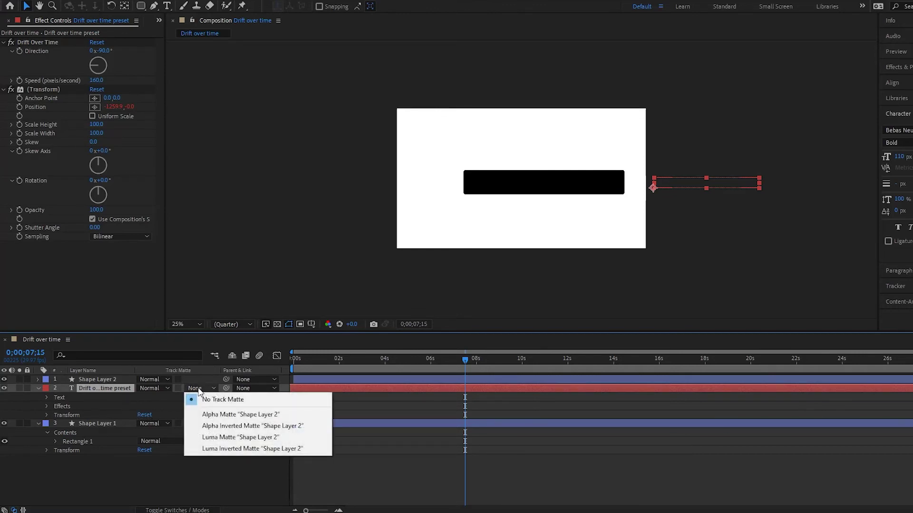
{"action": "left_click", "coordinate": [207, 418]}
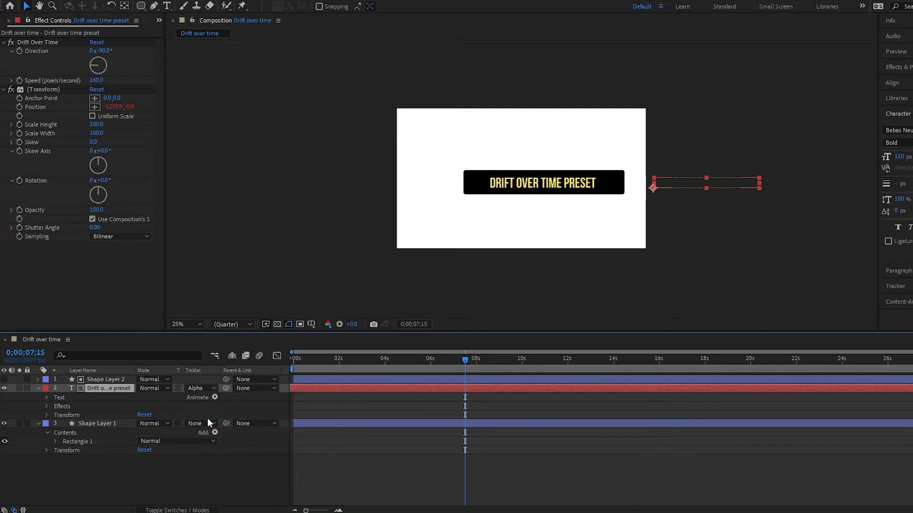
{"action": "left_click", "coordinate": [285, 455]}
{"action": "key", "text": "space"}
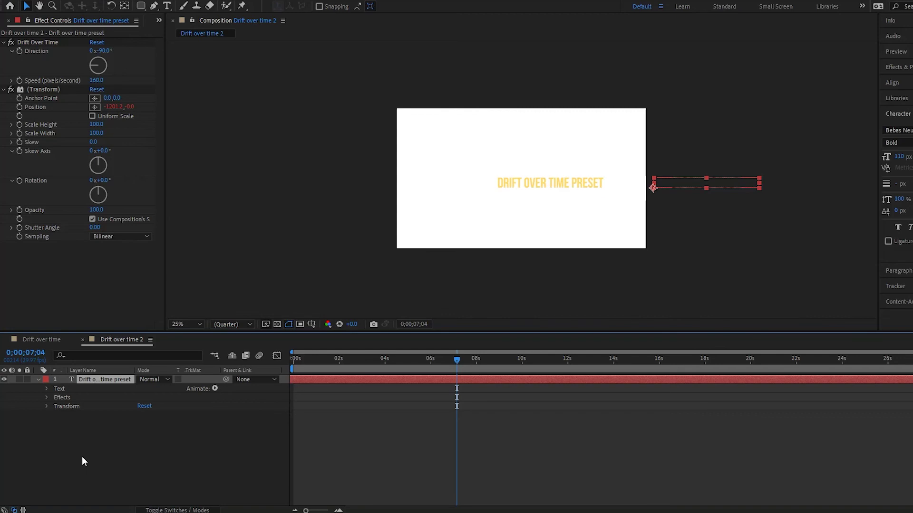
{"action": "left_click", "coordinate": [46, 398]}
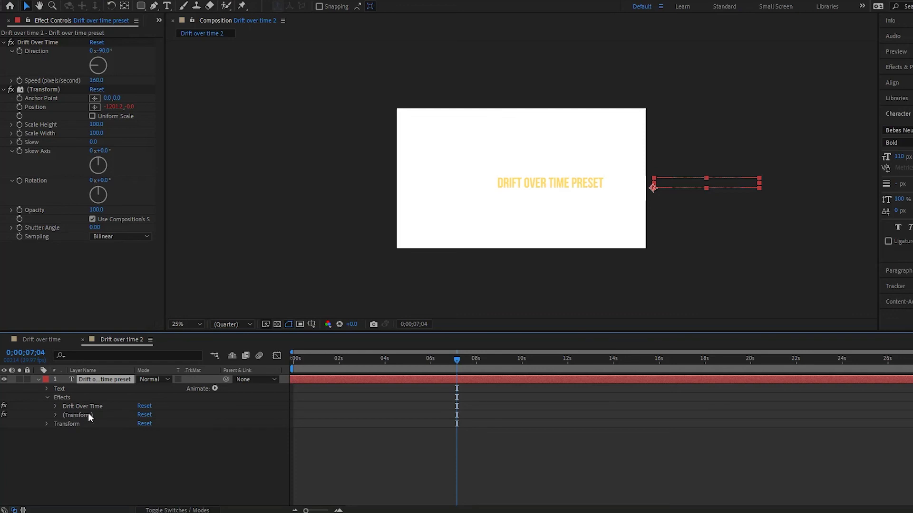
{"action": "left_click", "coordinate": [55, 415]}
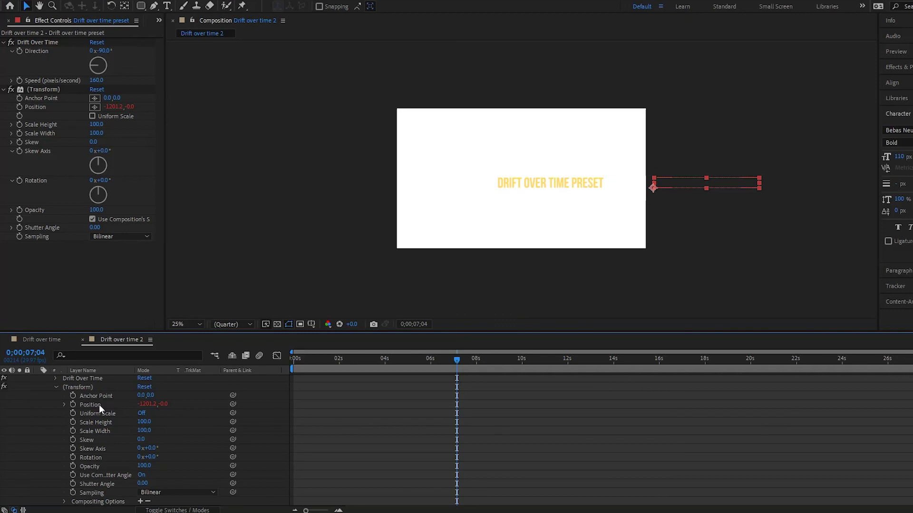
{"action": "left_click", "coordinate": [98, 404]}
{"action": "left_click", "coordinate": [64, 405]}
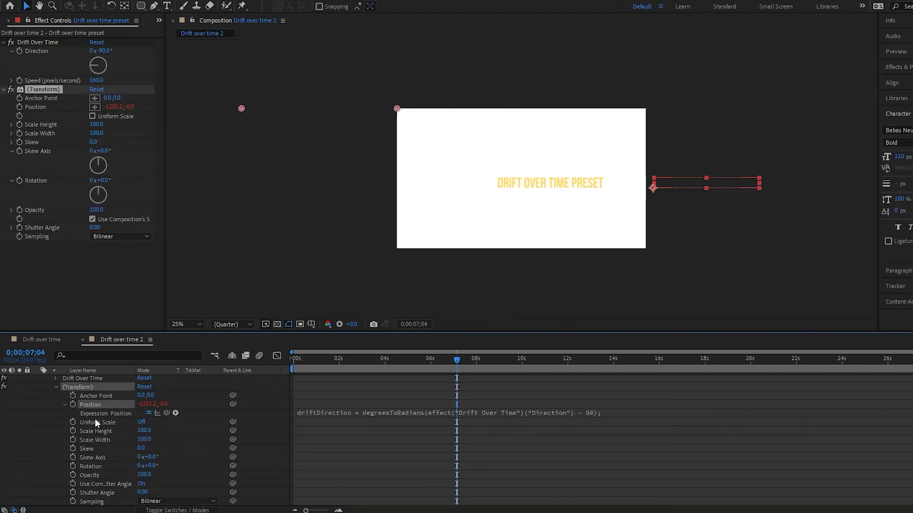
{"action": "left_click", "coordinate": [300, 417]}
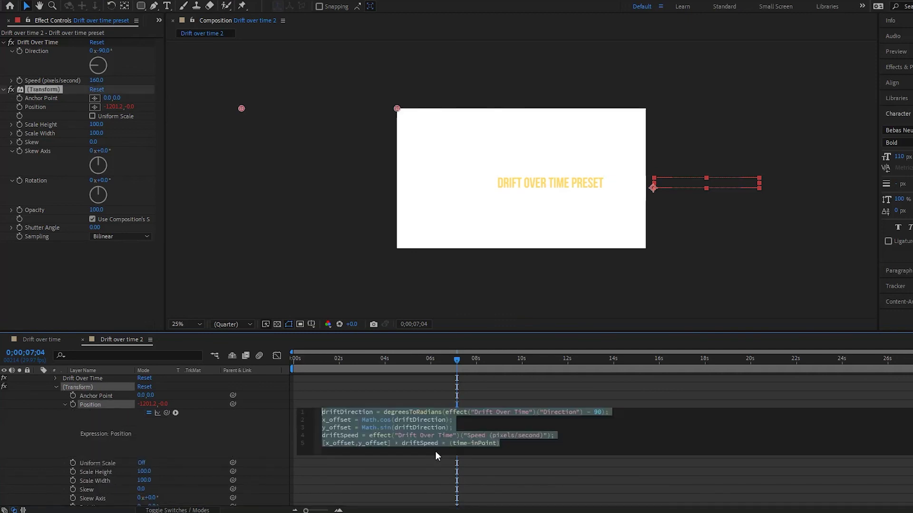
{"action": "left_click", "coordinate": [391, 389]}
{"action": "scroll", "coordinate": [195, 428], "scroll_direction": "up", "scroll_amount": 2}
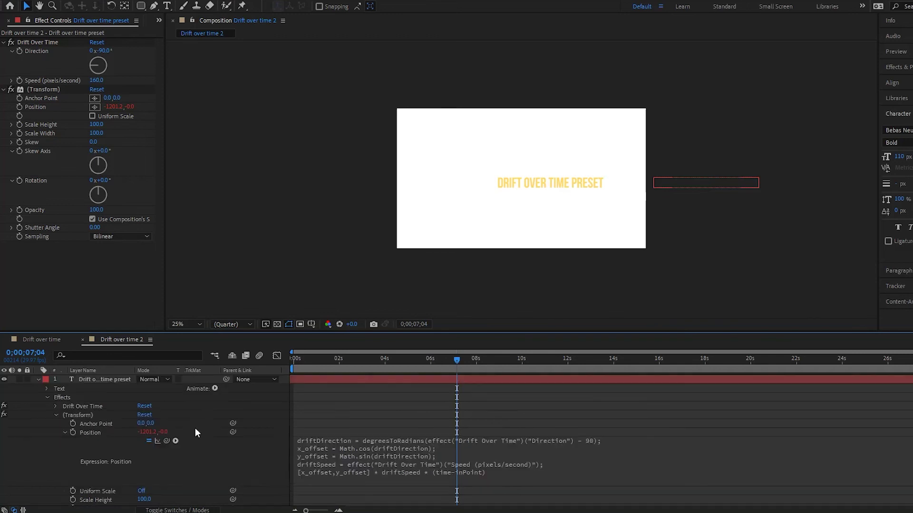
{"action": "left_click", "coordinate": [65, 433]}
{"action": "left_click", "coordinate": [56, 414]}
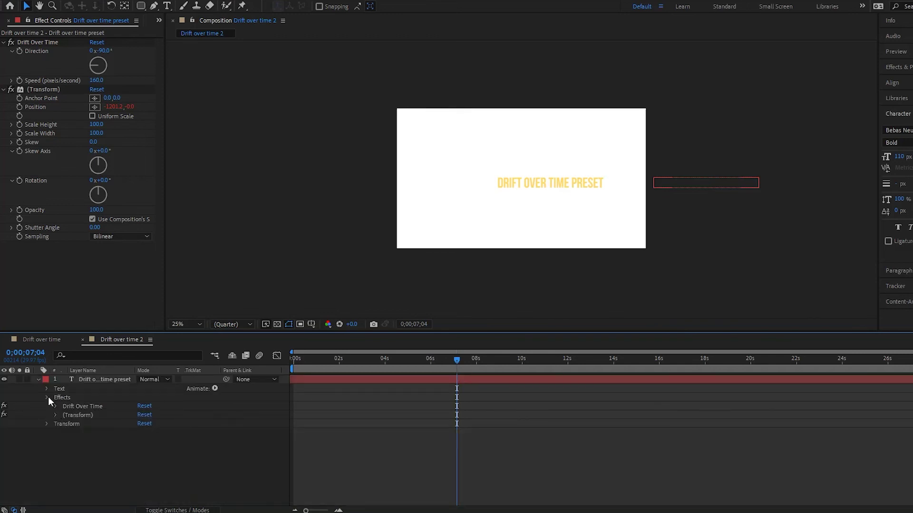
{"action": "left_click", "coordinate": [46, 397]}
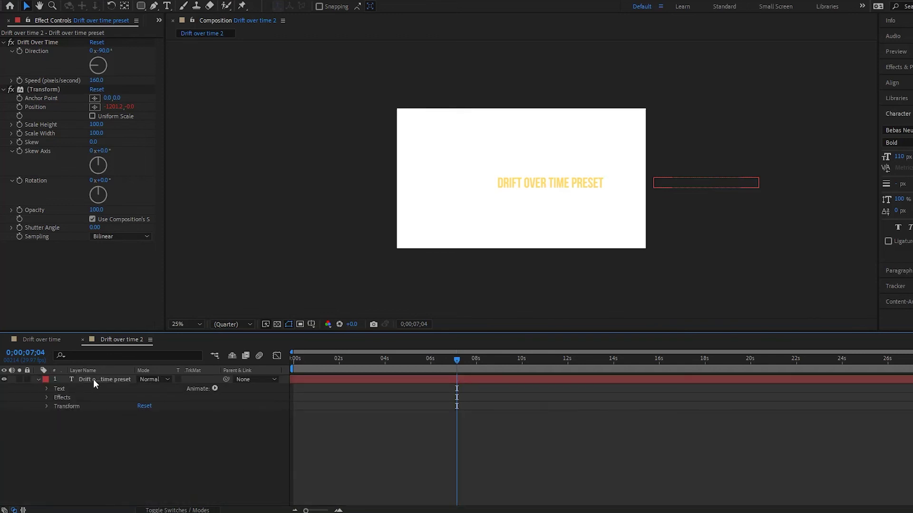